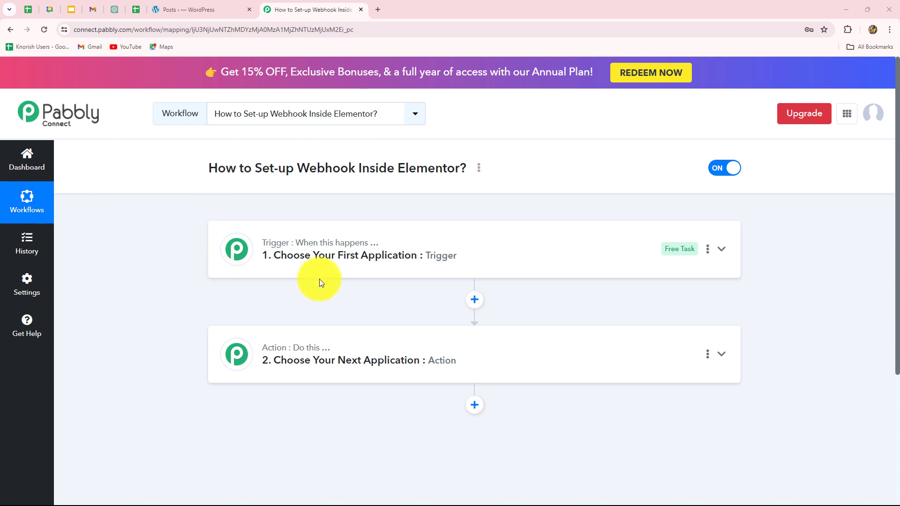
# Switch to the WordPress admin Posts list.
pyautogui.click(224, 5)
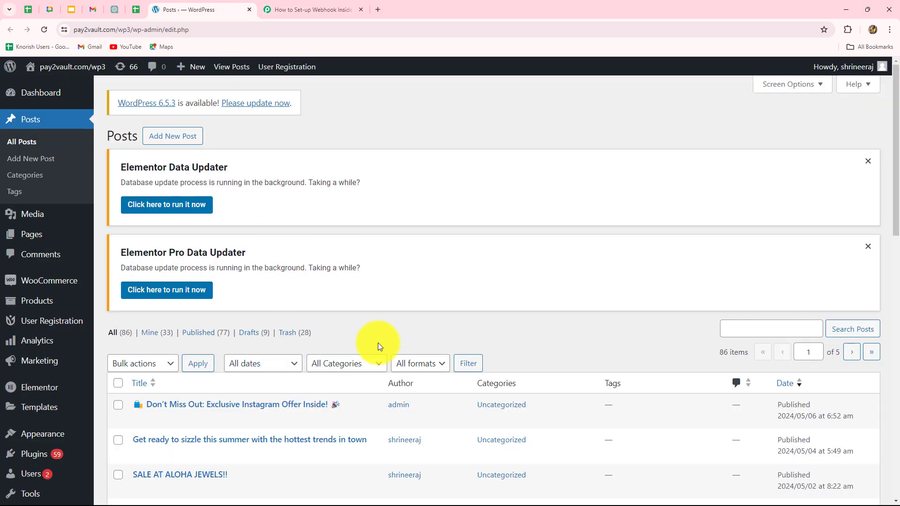
# Return from WordPress to the Pabbly workflow 'How to Set-up Webhook Inside Elementor?'.
pyautogui.moveTo(52, 391)
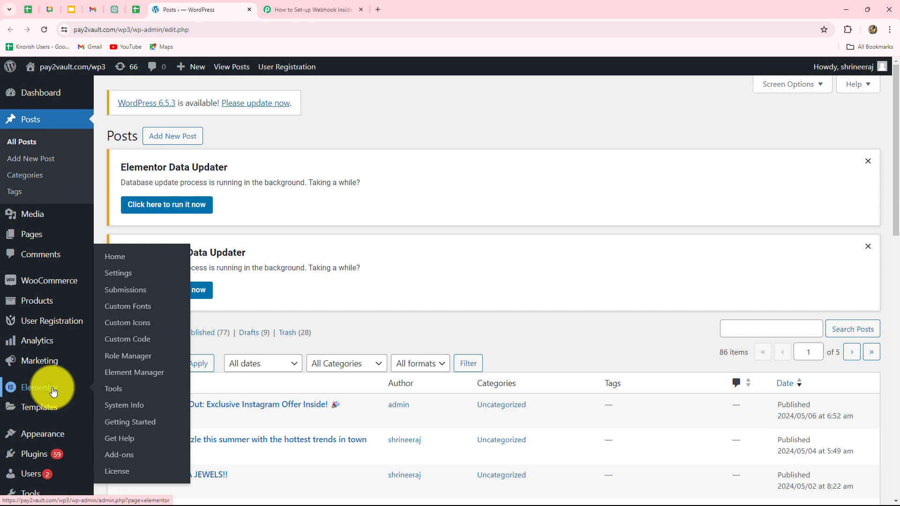
pyautogui.moveTo(81, 410)
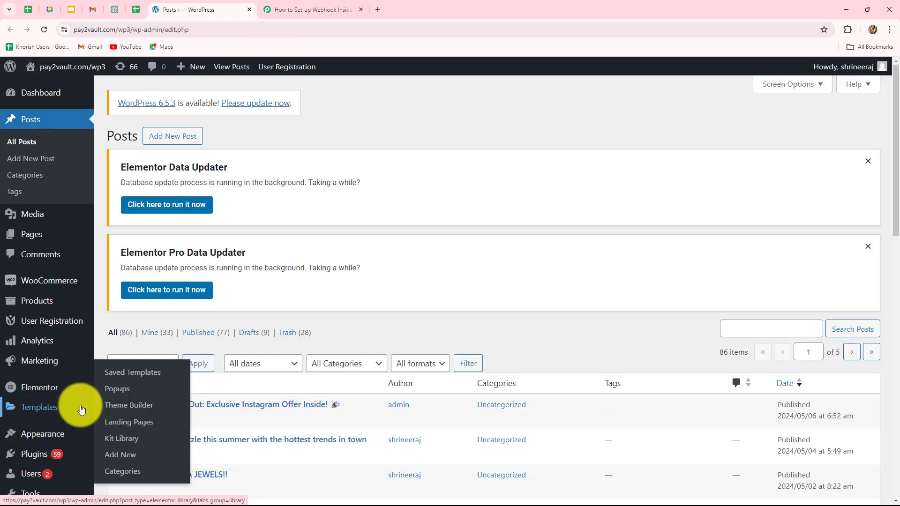
pyautogui.click(314, 7)
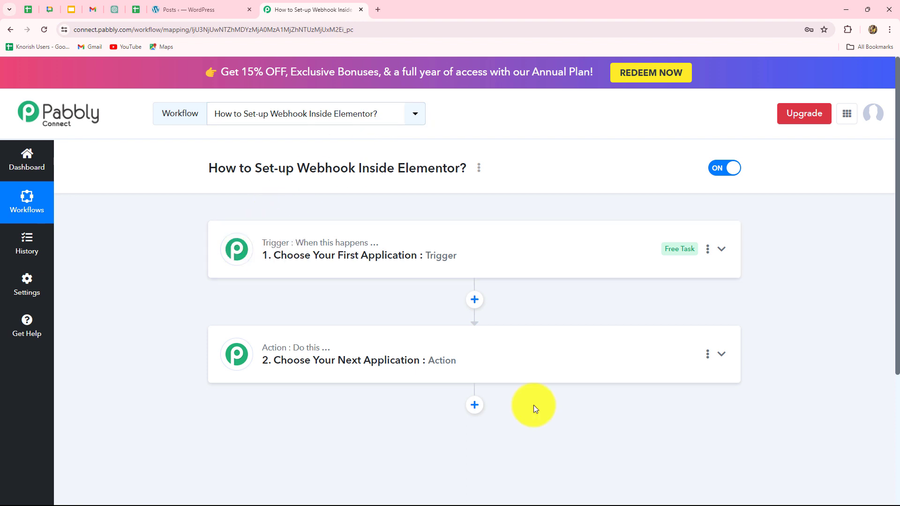
# Search 'Ele' and choose Elementor as the trigger step's app.
pyautogui.click(305, 265)
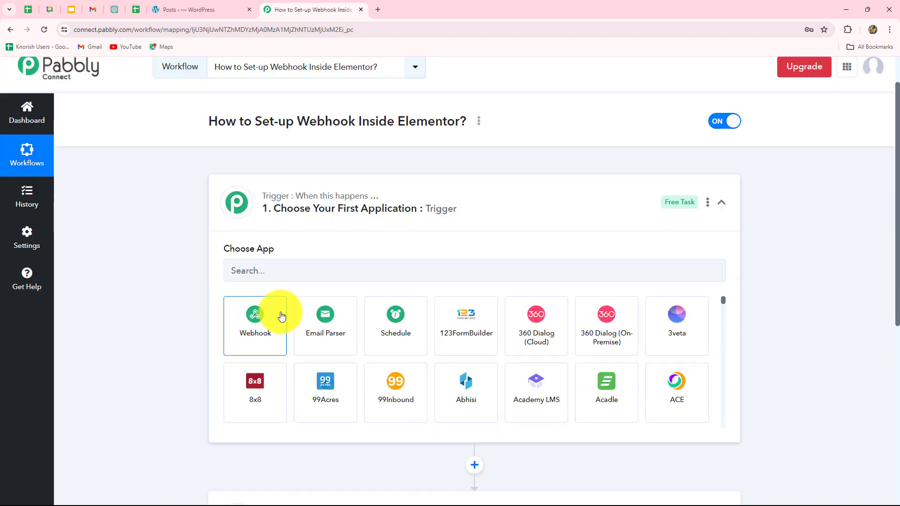
pyautogui.click(265, 270)
pyautogui.write('Ele')
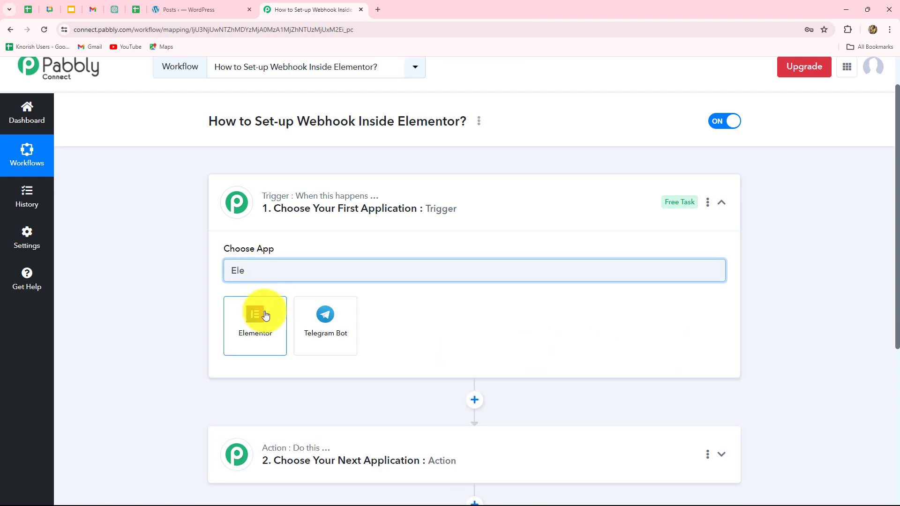
pyautogui.click(265, 315)
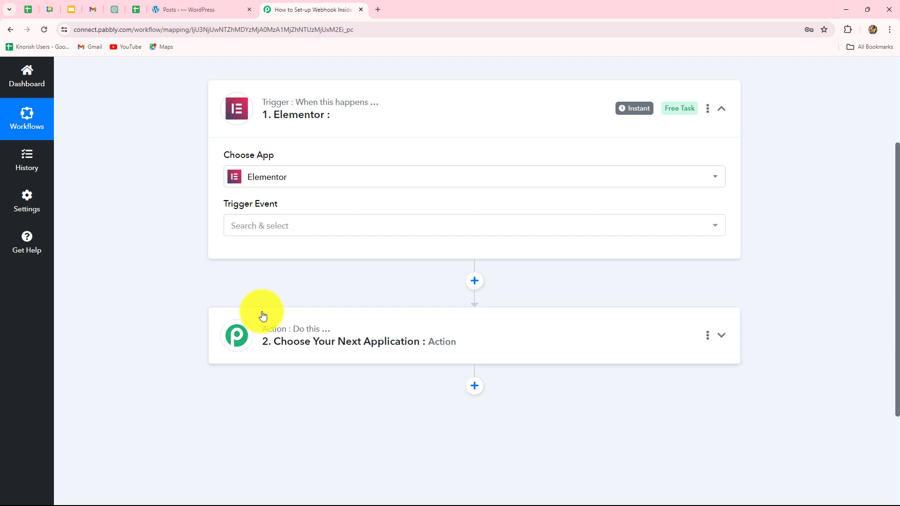
pyautogui.scroll(3, 265, 317)
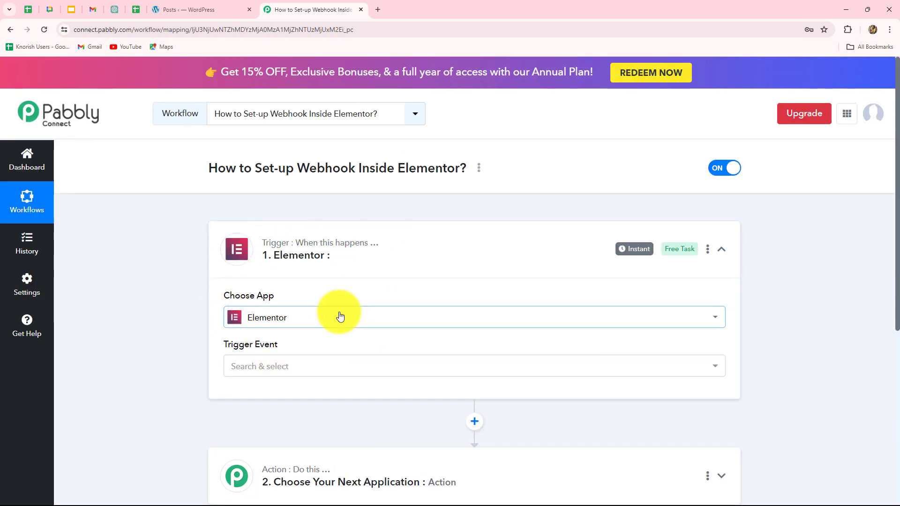
pyautogui.scroll(-2, 281, 347)
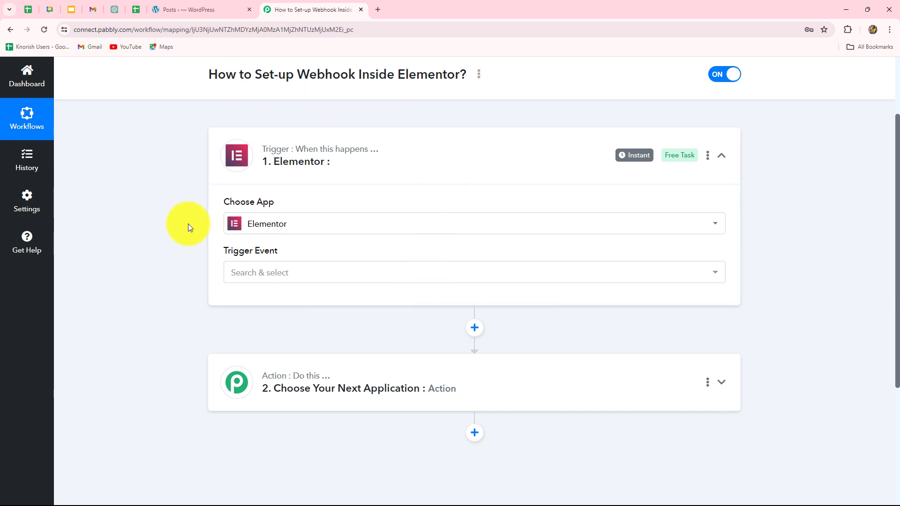
# Set the Elementor trigger event to New Form Submission.
pyautogui.click(307, 274)
pyautogui.click(269, 328)
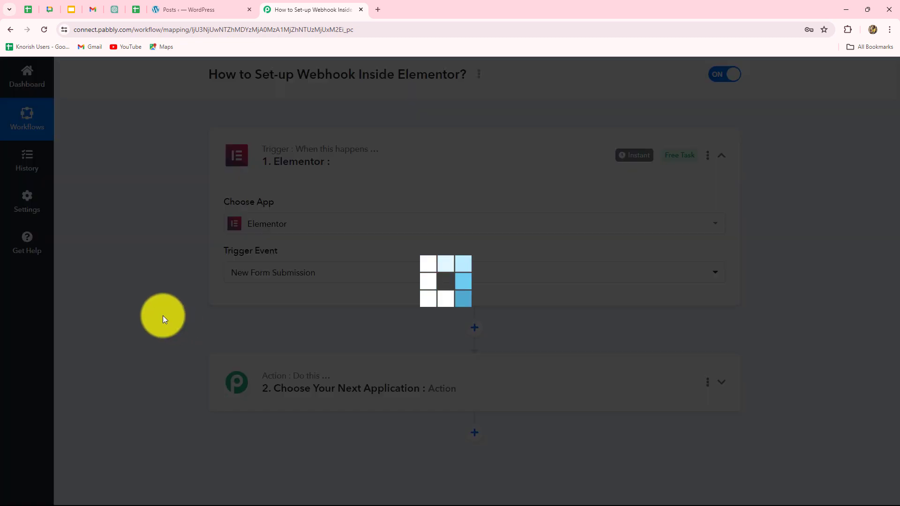
pyautogui.scroll(-2, 163, 316)
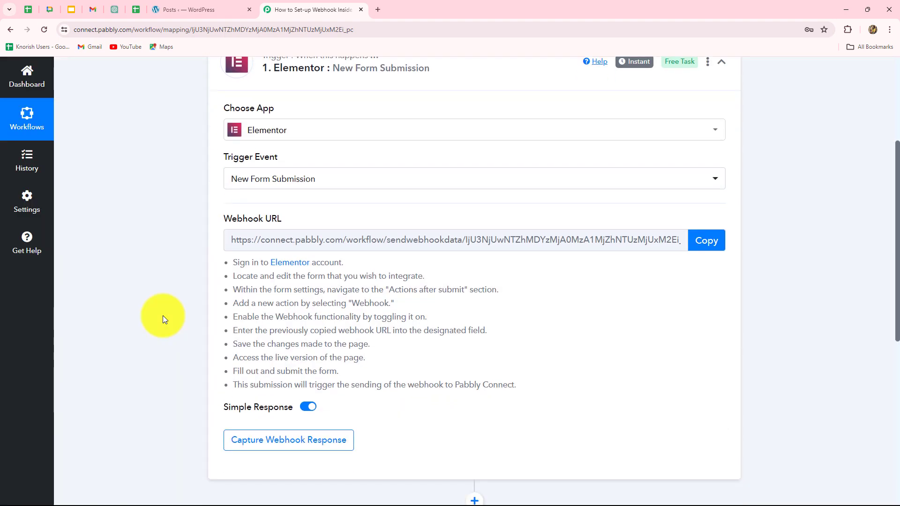
pyautogui.scroll(-5, 162, 316)
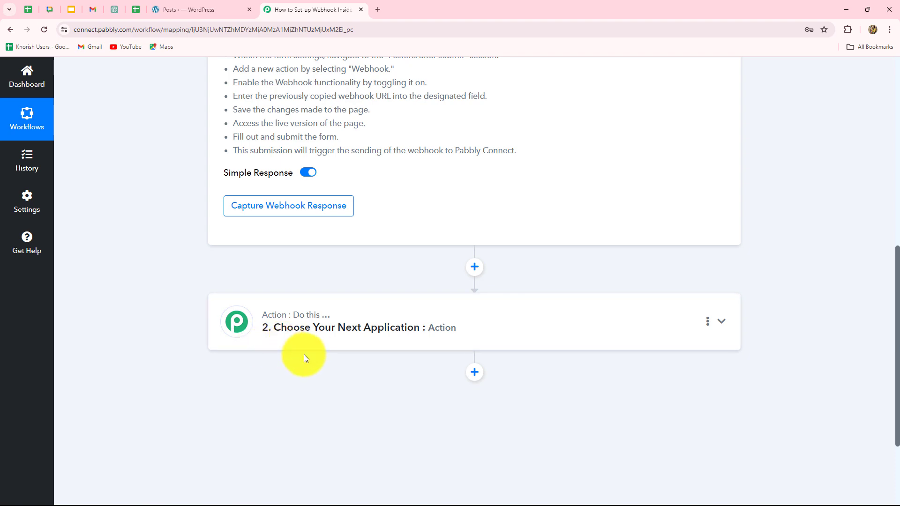
pyautogui.scroll(6, 305, 357)
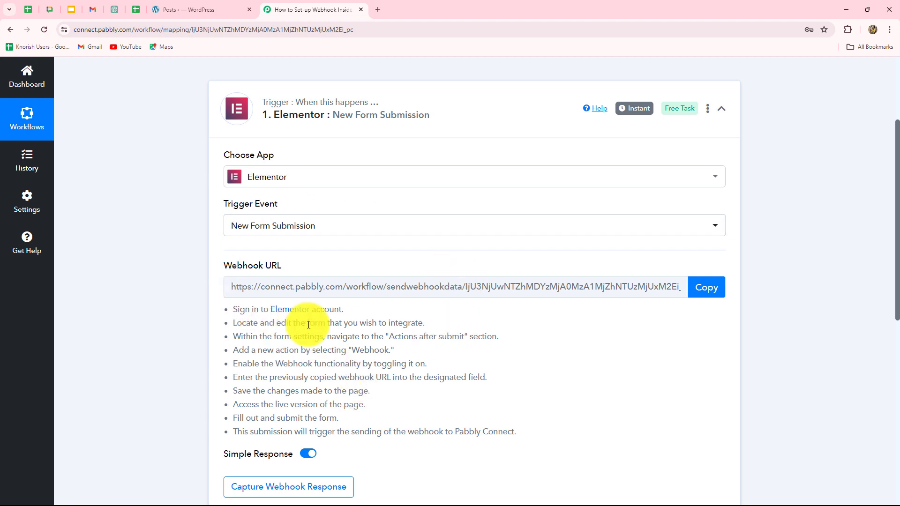
# Copy the trigger's webhook URL so it waits for a webhook response.
pyautogui.moveTo(239, 311); pyautogui.dragTo(537, 429)
pyautogui.click(537, 428)
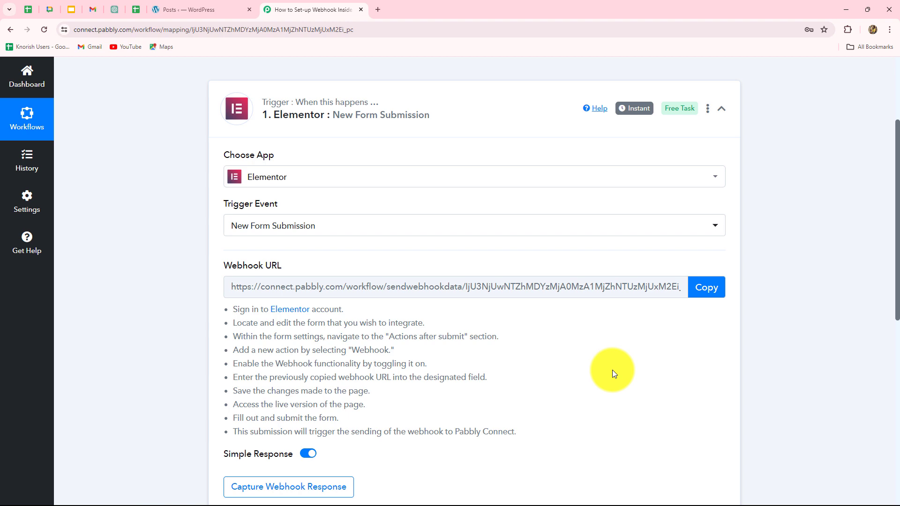
pyautogui.click(701, 287)
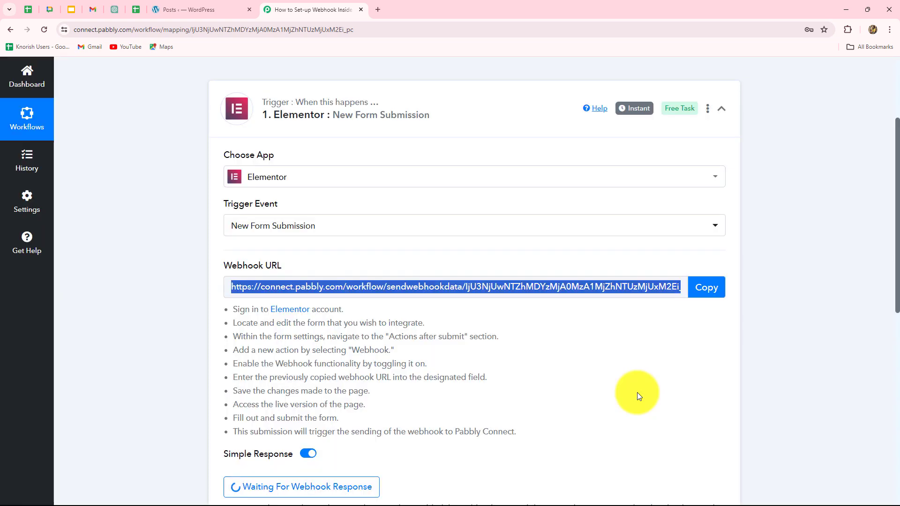
pyautogui.scroll(-1, 631, 376)
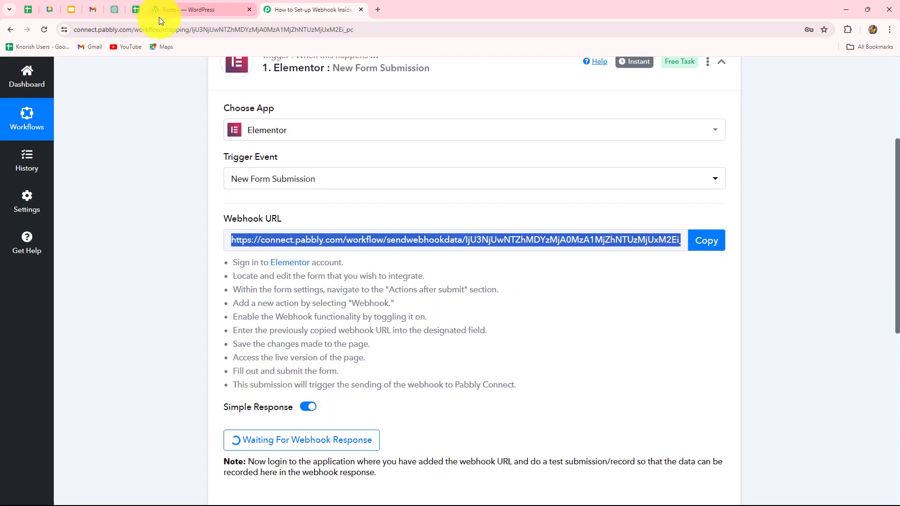
# From Elementor's Getting Started page in WordPress, create the new blank page Elementor #109904.
pyautogui.click(177, 12)
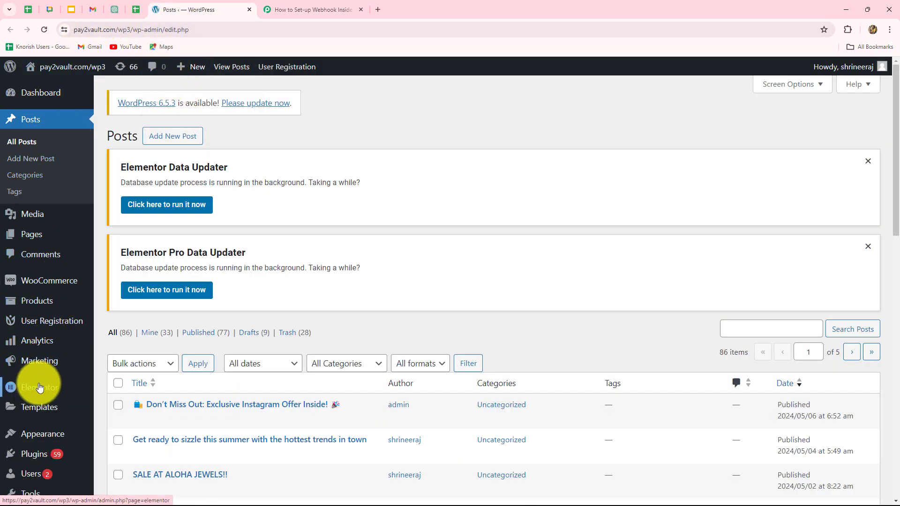
pyautogui.moveTo(40, 387)
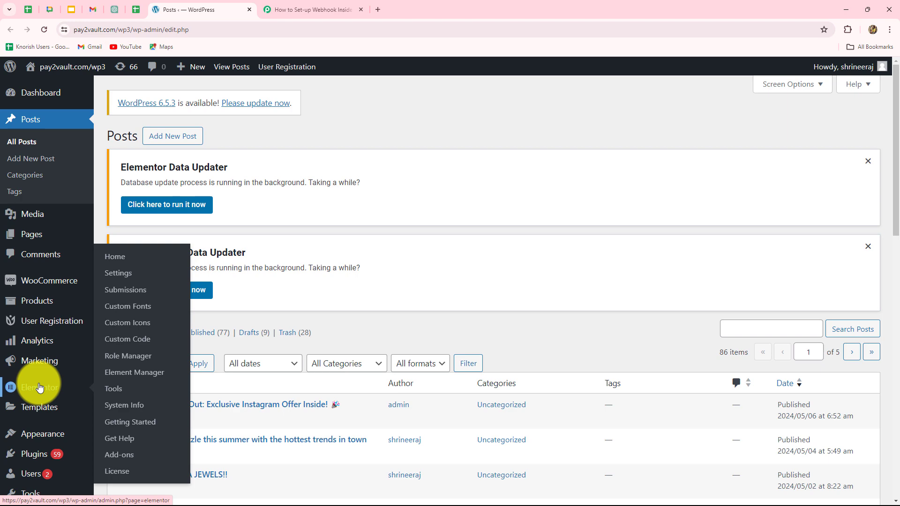
pyautogui.click(115, 424)
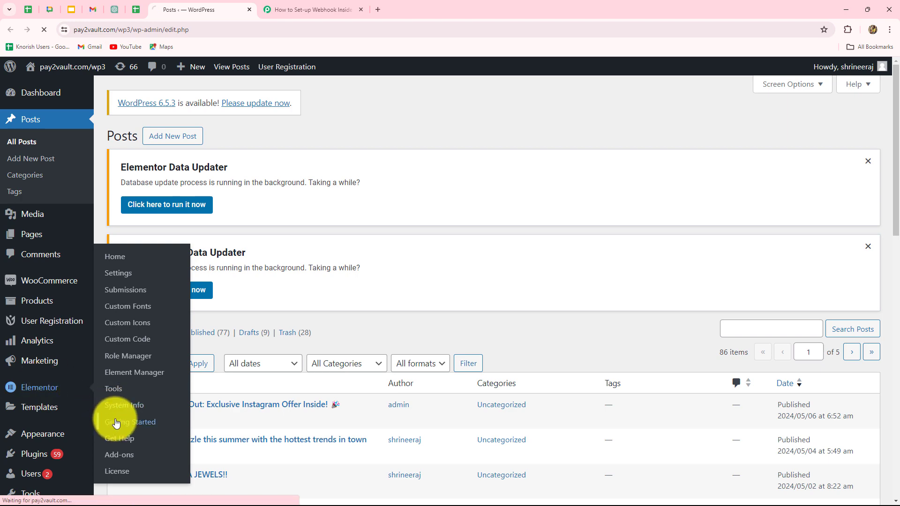
pyautogui.scroll(-3, 302, 377)
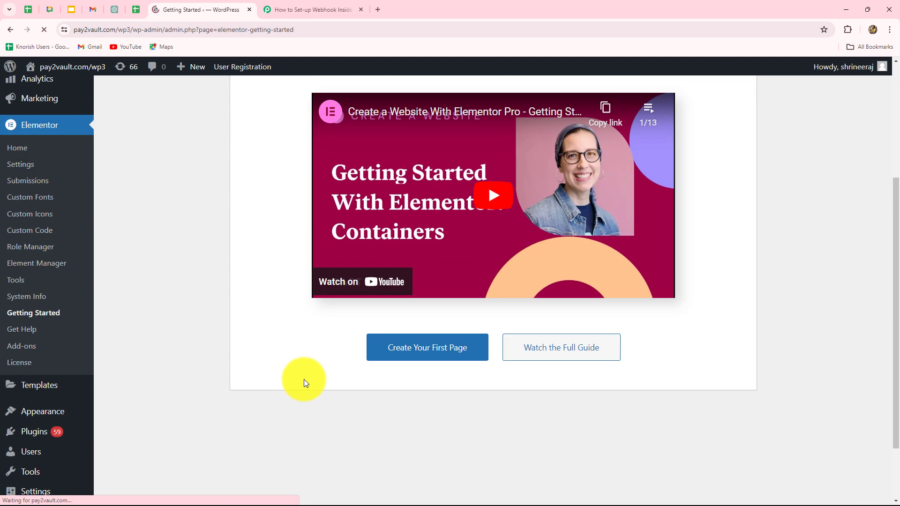
pyautogui.click(441, 359)
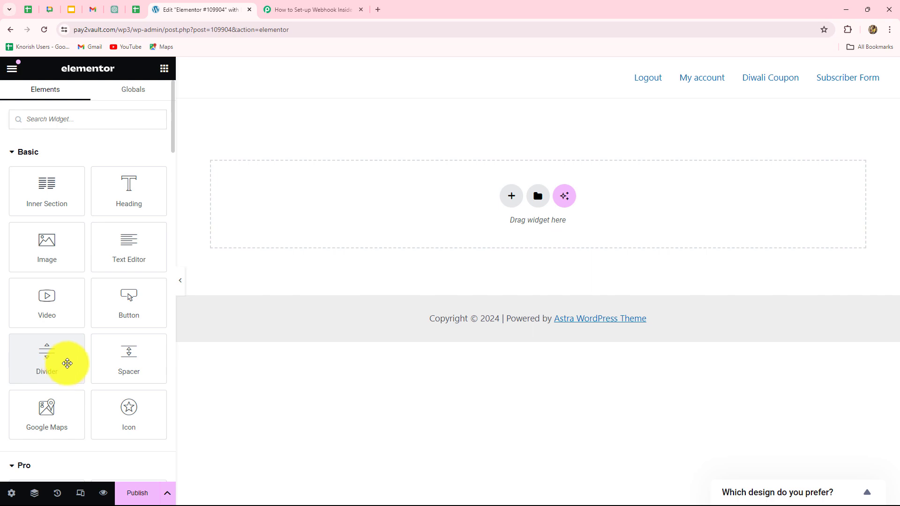
# Search the widgets for 'form' and add the Form widget to the page.
pyautogui.scroll(-7, 65, 366)
pyautogui.scroll(-10, 91, 389)
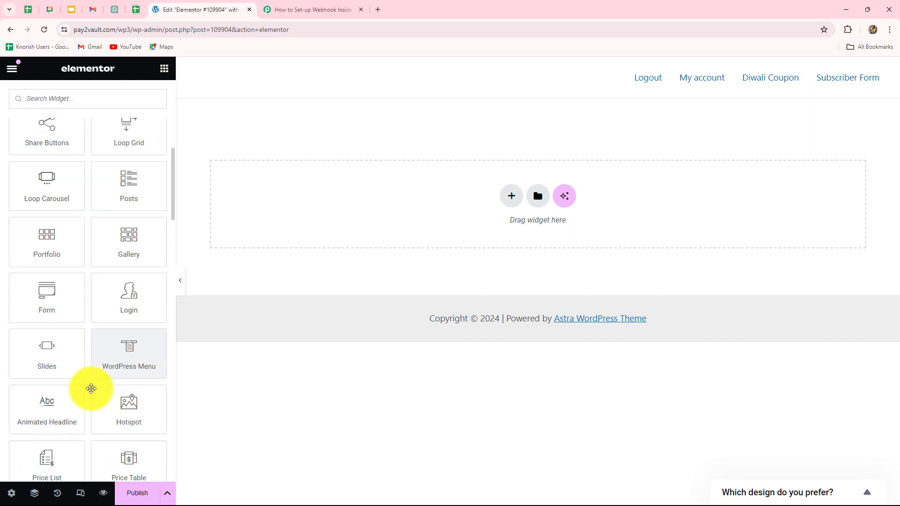
pyautogui.click(66, 85)
pyautogui.write('forms')
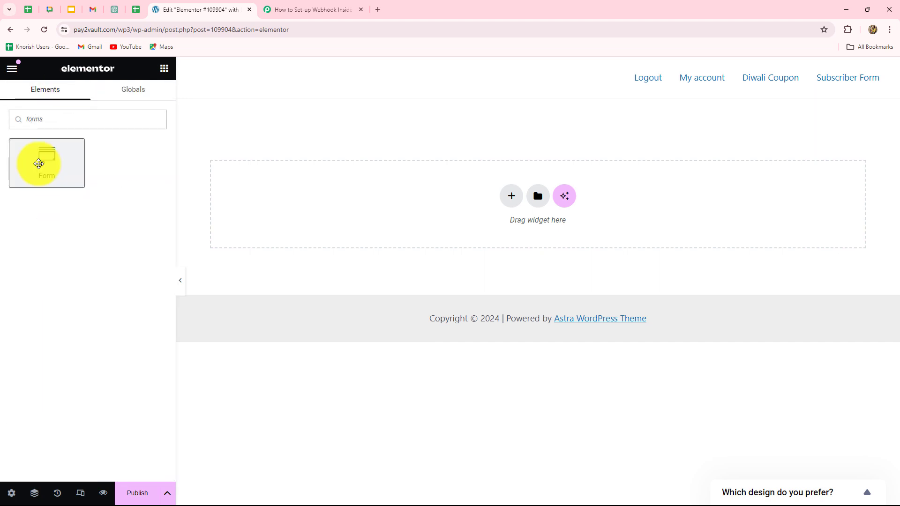
pyautogui.click(41, 160)
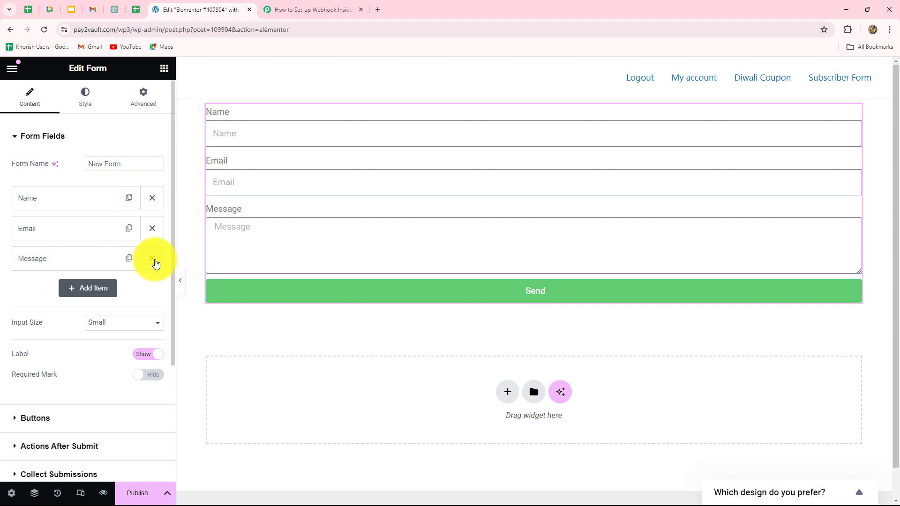
# Replace the Message field with a Number field labelled 'Contact Number'.
pyautogui.click(155, 261)
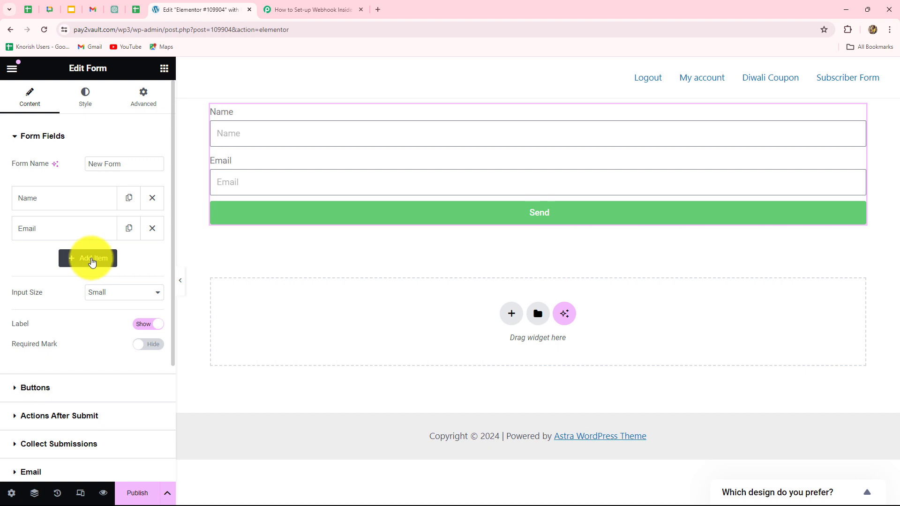
pyautogui.click(91, 261)
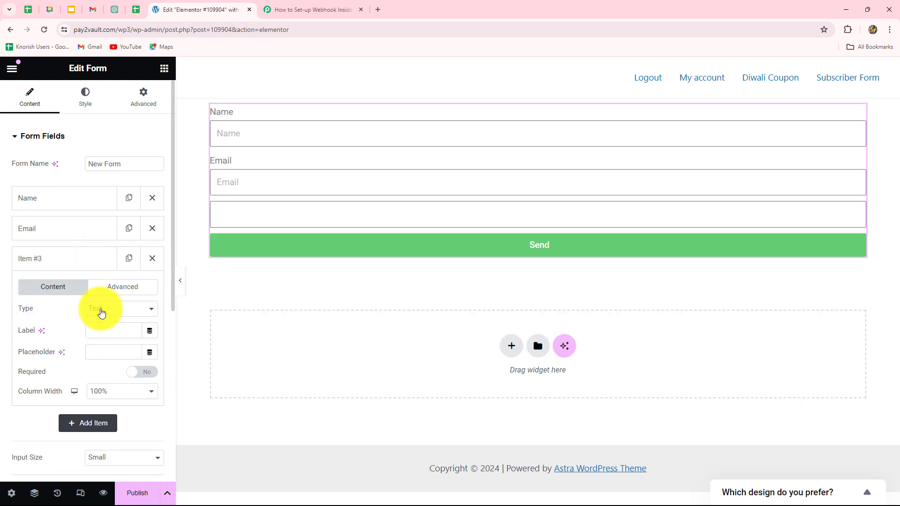
pyautogui.click(102, 313)
pyautogui.click(106, 401)
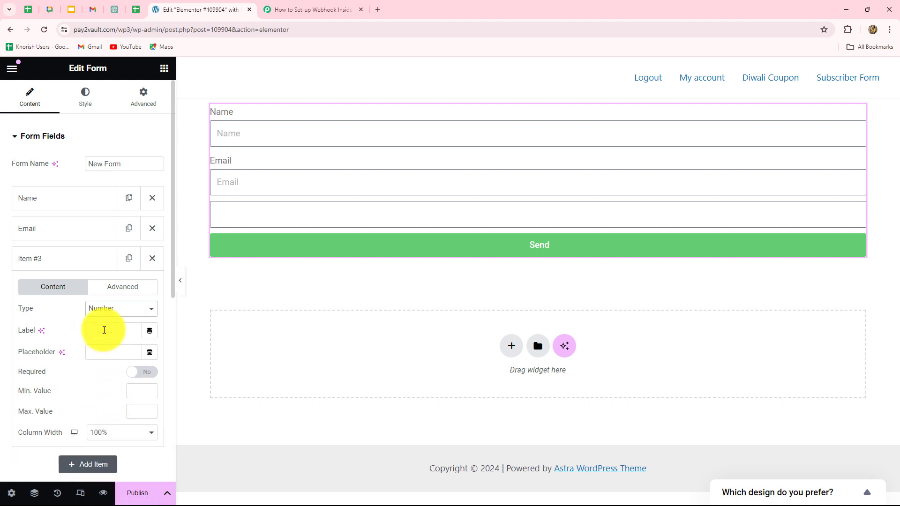
pyautogui.click(103, 323)
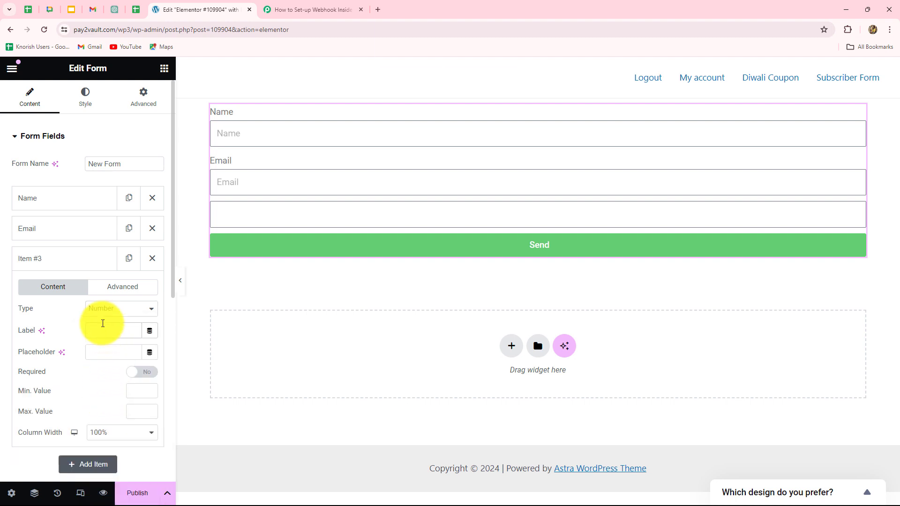
pyautogui.write('Contact Number')
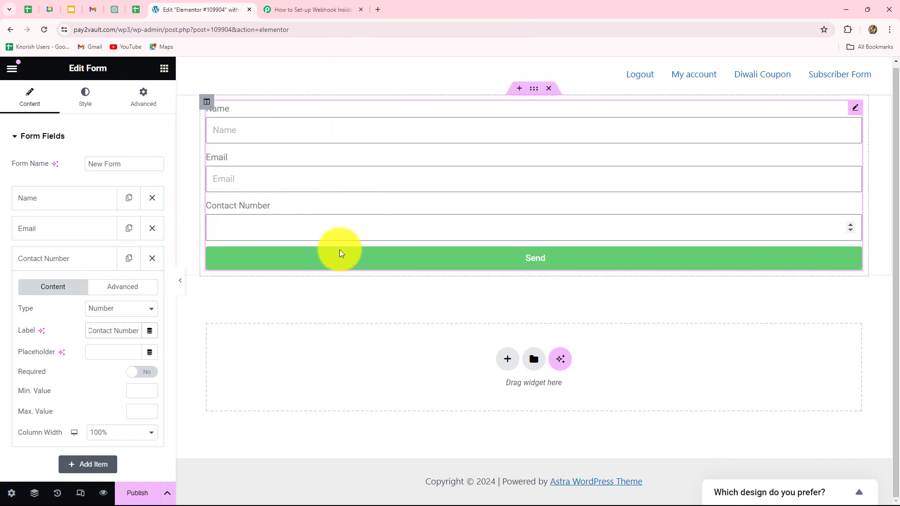
pyautogui.scroll(-7, 106, 297)
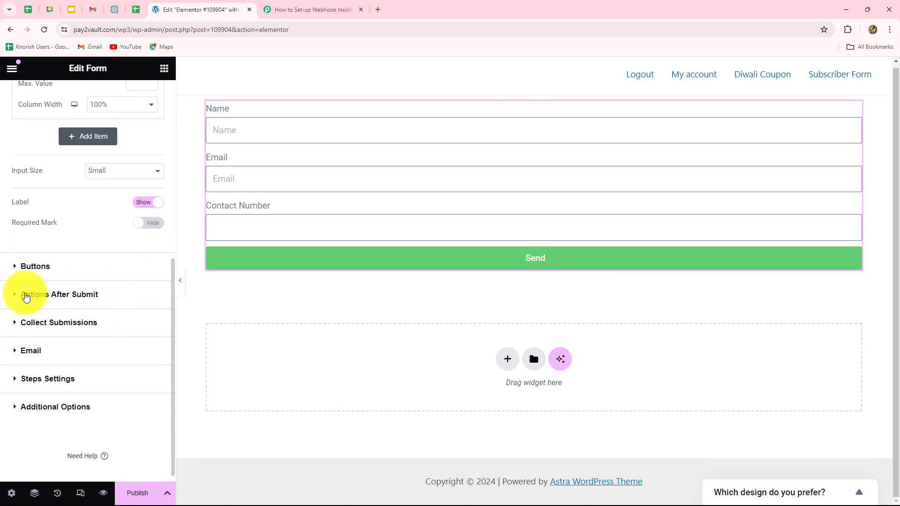
# Add Webhook to the form's Actions After Submit.
pyautogui.click(58, 295)
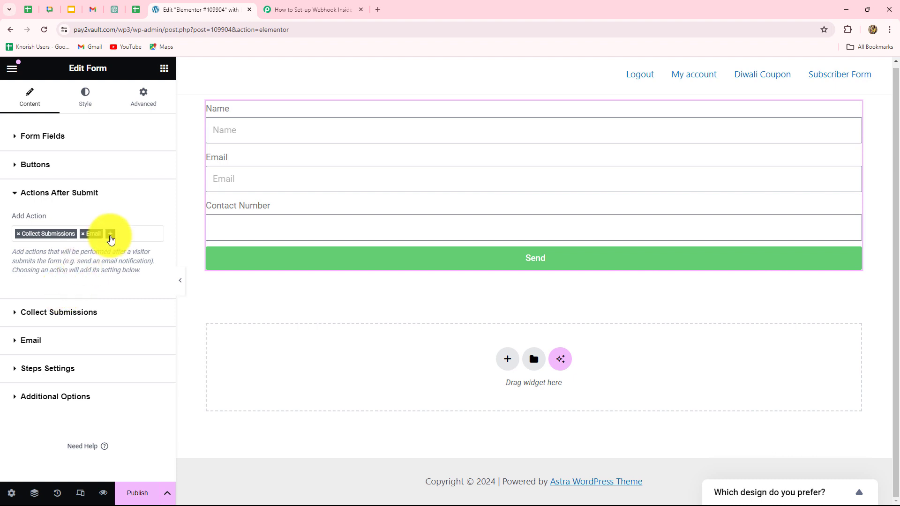
pyautogui.click(111, 236)
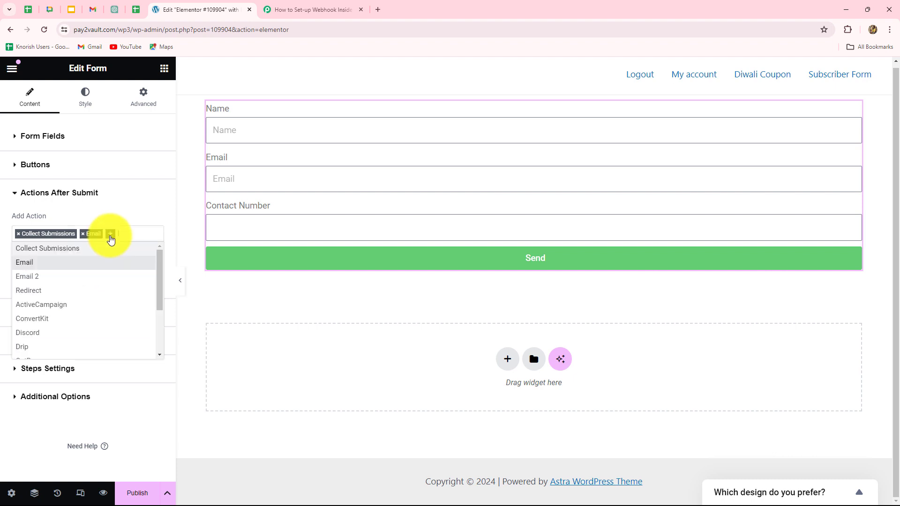
pyautogui.scroll(-5, 57, 308)
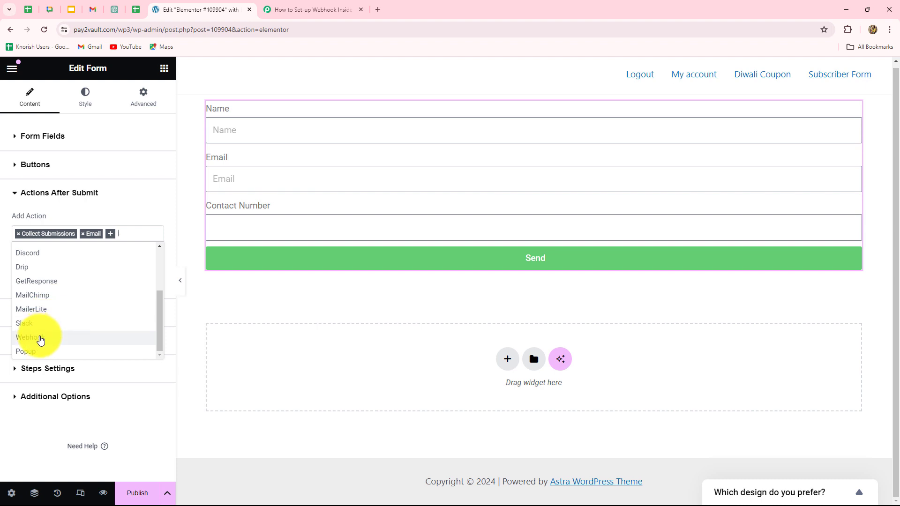
pyautogui.click(41, 339)
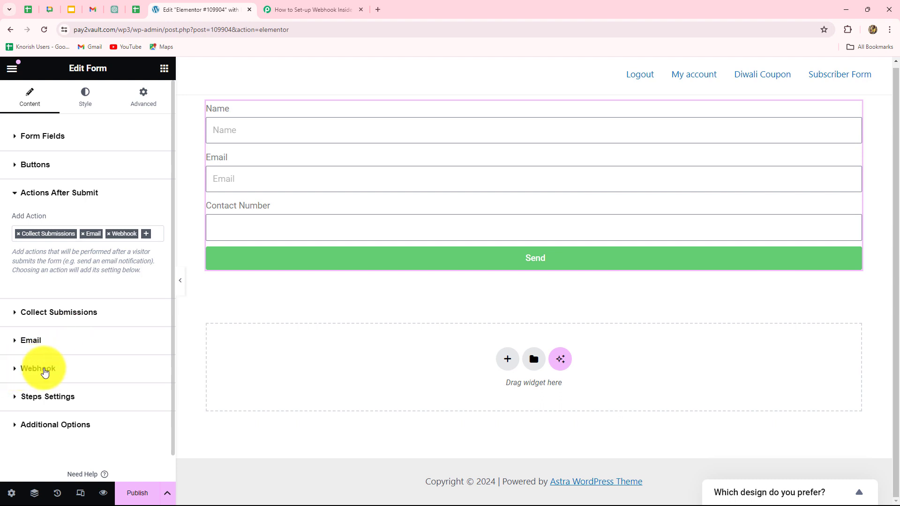
# Paste the Pabbly webhook URL into the form's Webhook URL, publish the page, and preview it.
pyautogui.click(34, 369)
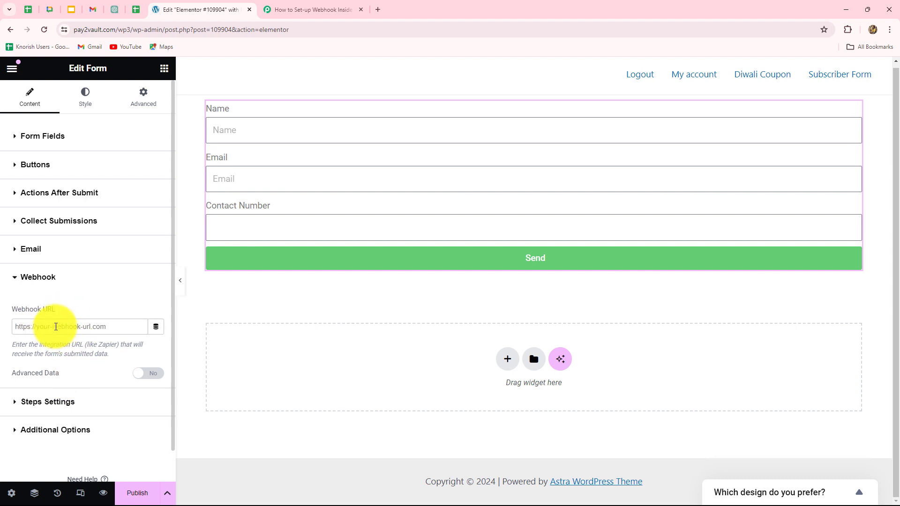
pyautogui.click(55, 327)
pyautogui.hotkey('ctrl', 'v')
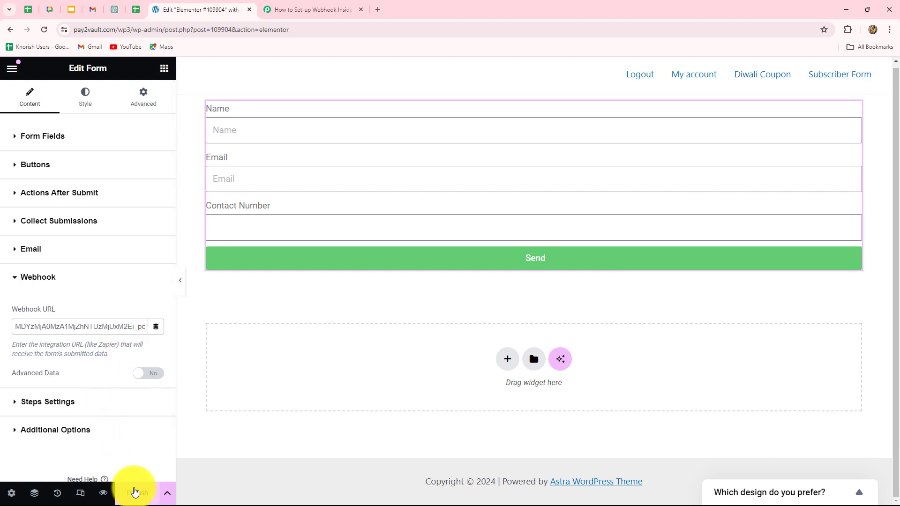
pyautogui.click(135, 492)
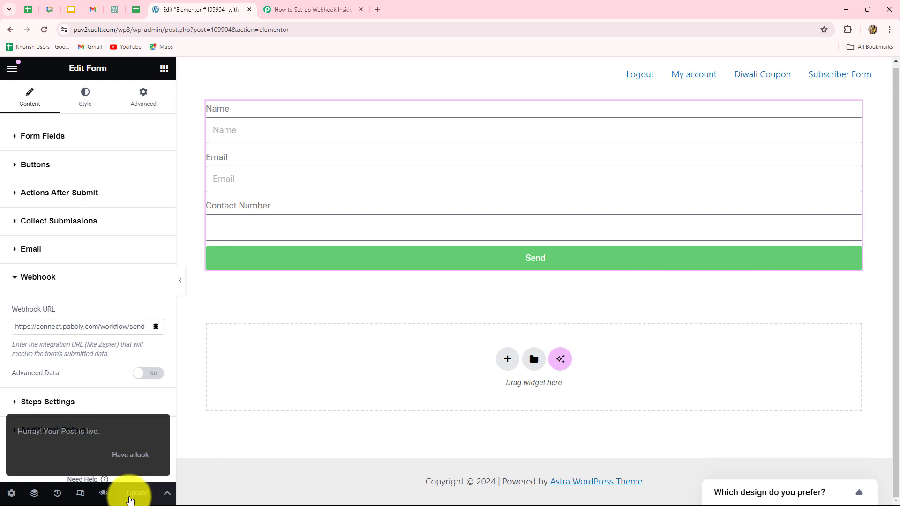
pyautogui.click(103, 493)
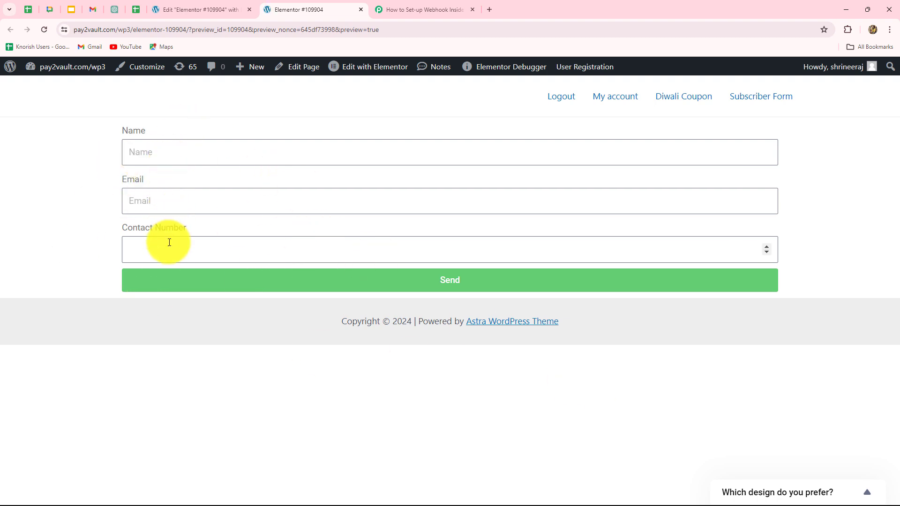
# Check the Pabbly trigger still awaits a response, then return to the live form preview.
pyautogui.click(403, 8)
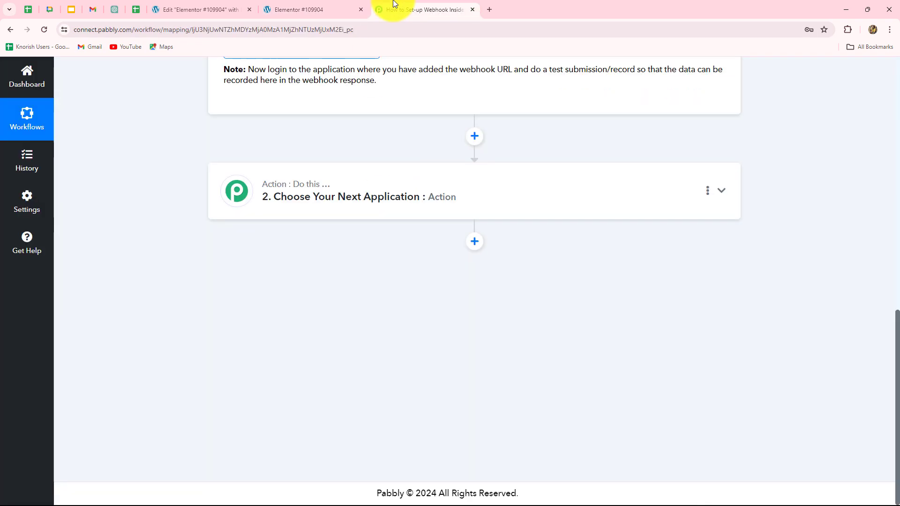
pyautogui.scroll(7, 283, 373)
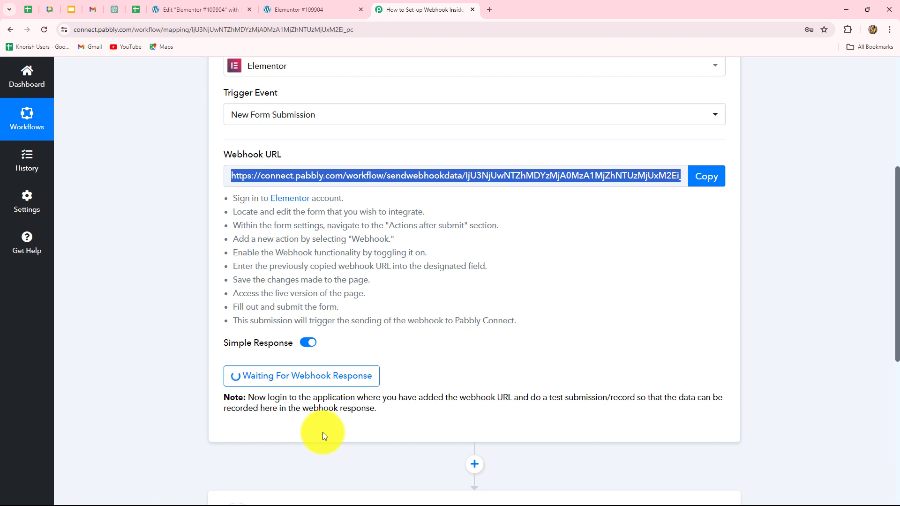
pyautogui.click(310, 9)
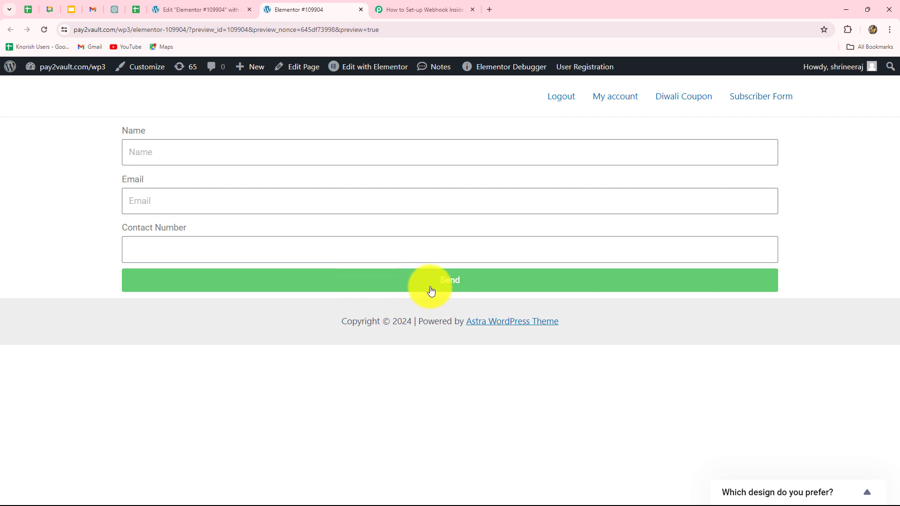
pyautogui.click(422, 10)
pyautogui.scroll(-4, 673, 353)
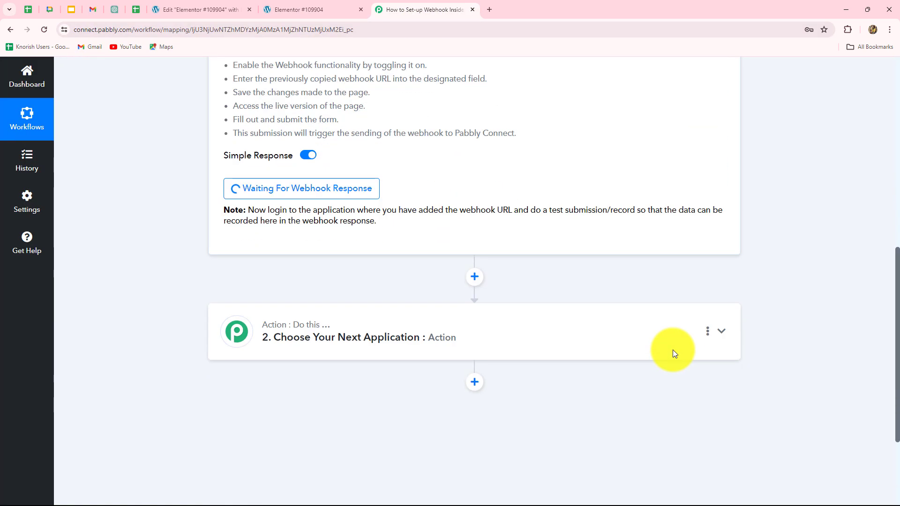
pyautogui.scroll(5, 516, 263)
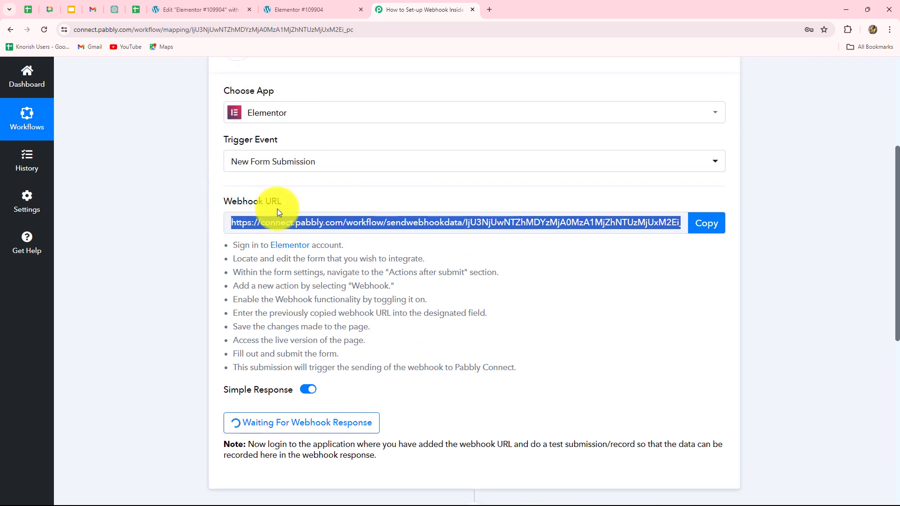
pyautogui.click(297, 14)
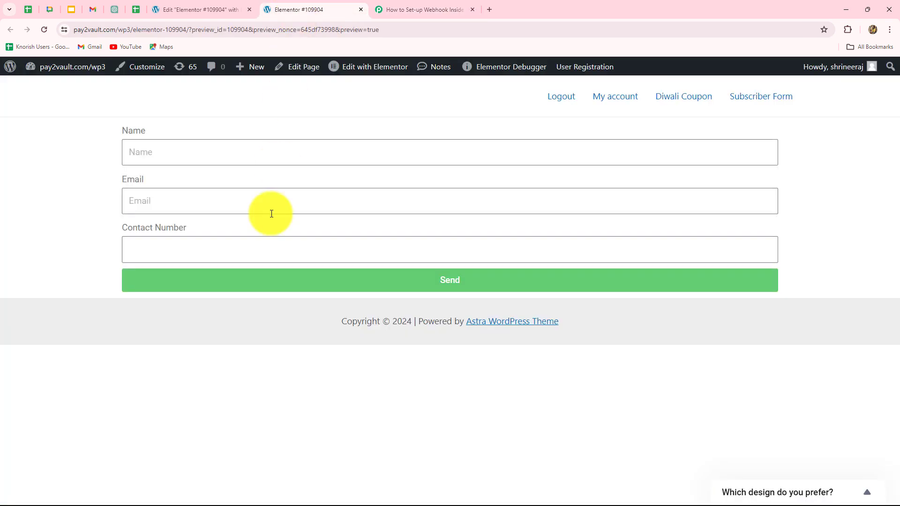
# Fill the preview form with a sample name, email and contact number, then send it.
pyautogui.click(181, 155)
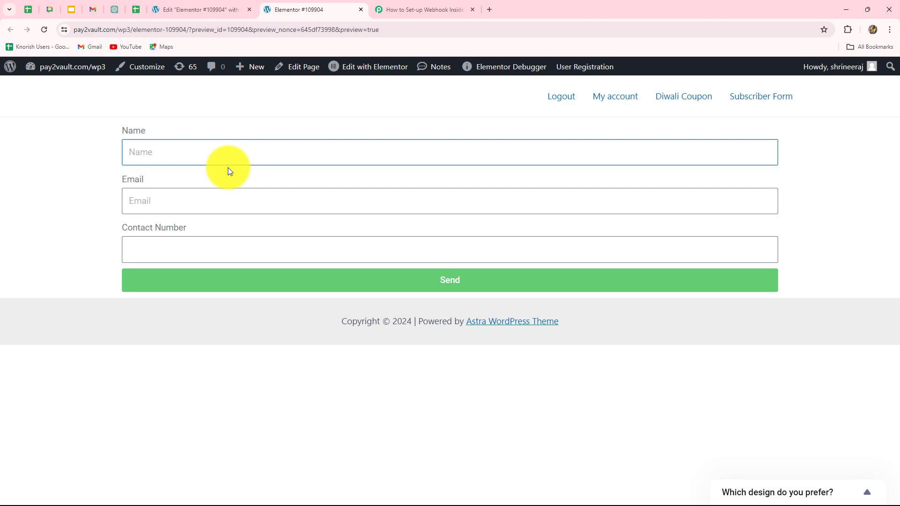
pyautogui.write('Dummy User')
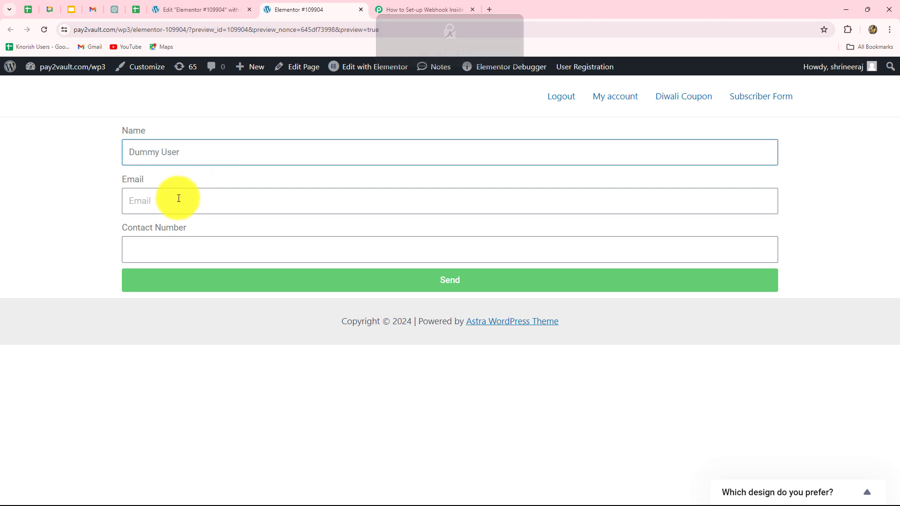
pyautogui.click(179, 199)
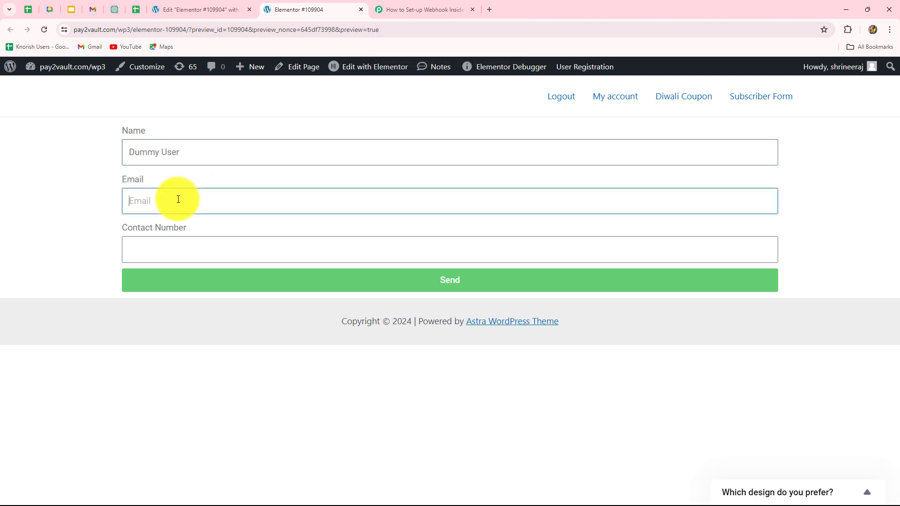
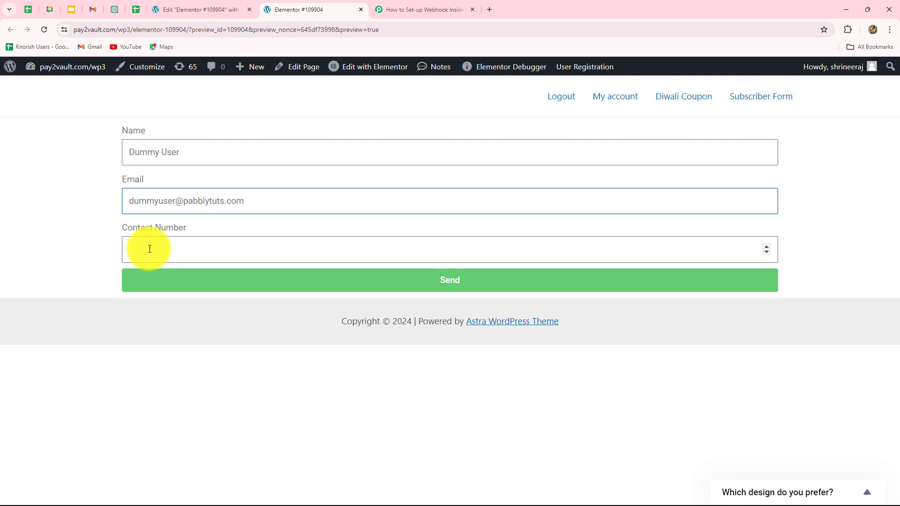
pyautogui.click(150, 248)
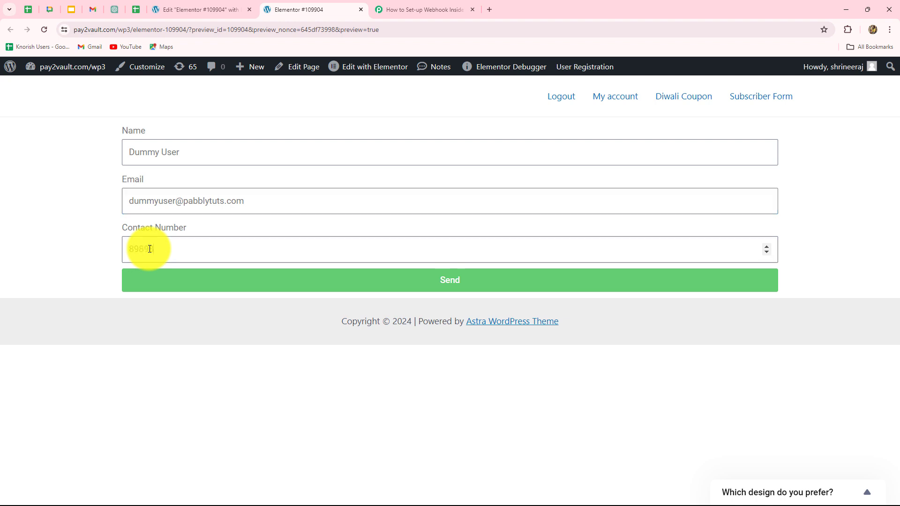
pyautogui.click(175, 284)
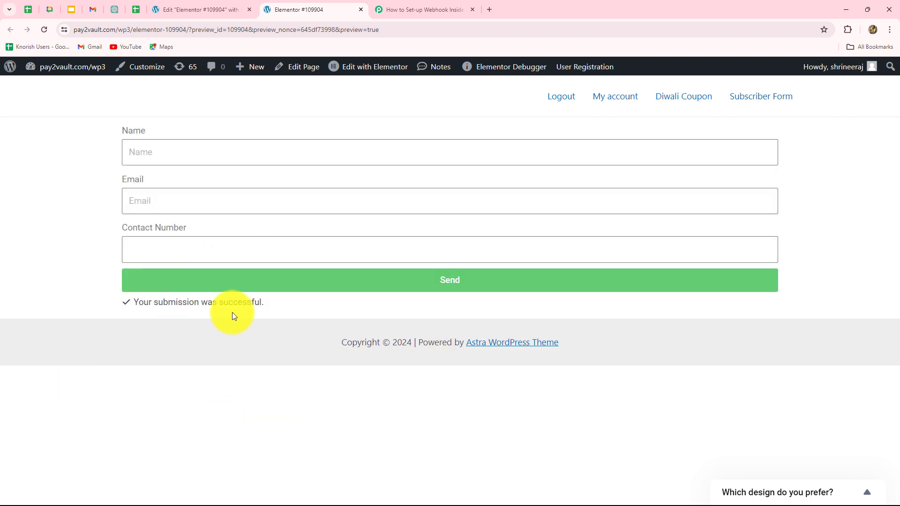
# Return to the Pabbly Connect workflow and bring the Elementor trigger's Response Received into view.
pyautogui.click(431, 9)
pyautogui.scroll(-4, 828, 335)
pyautogui.scroll(-4, 829, 336)
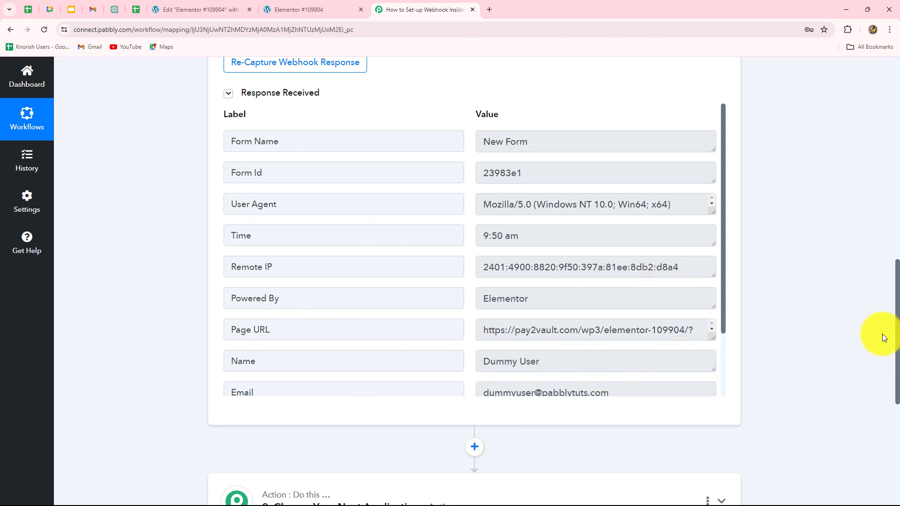
pyautogui.scroll(10, 876, 335)
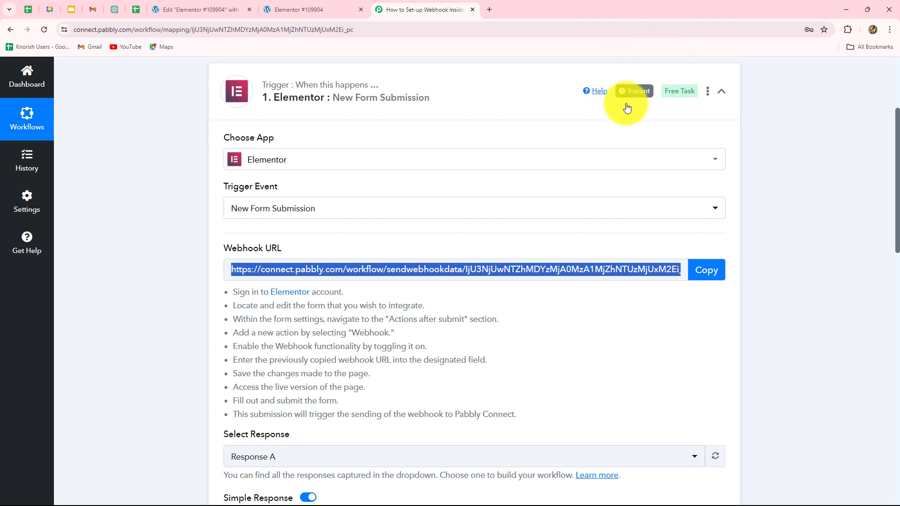
pyautogui.moveTo(635, 95)
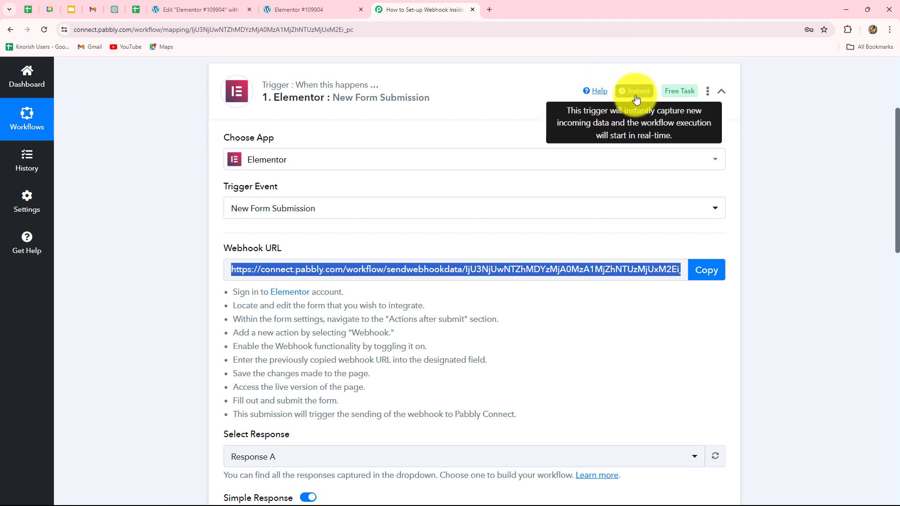
pyautogui.scroll(-6, 892, 346)
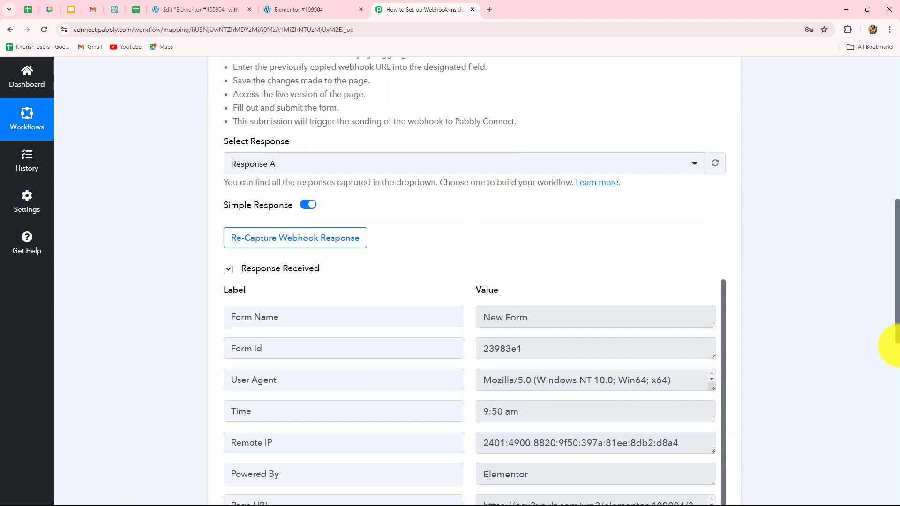
pyautogui.scroll(-4, 893, 347)
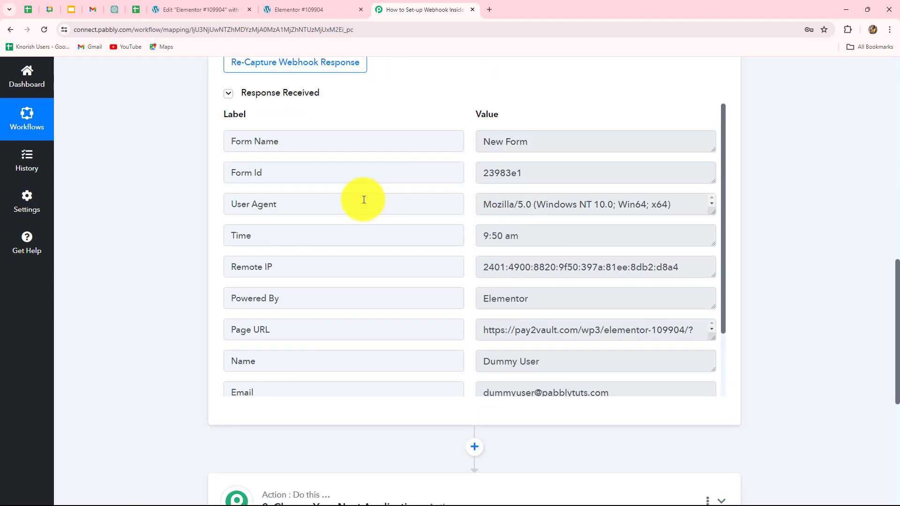
# Review the captured fields, highlighting Form Name 'New Form' and Form Id '23983e1'.
pyautogui.moveTo(479, 140); pyautogui.dragTo(574, 149)
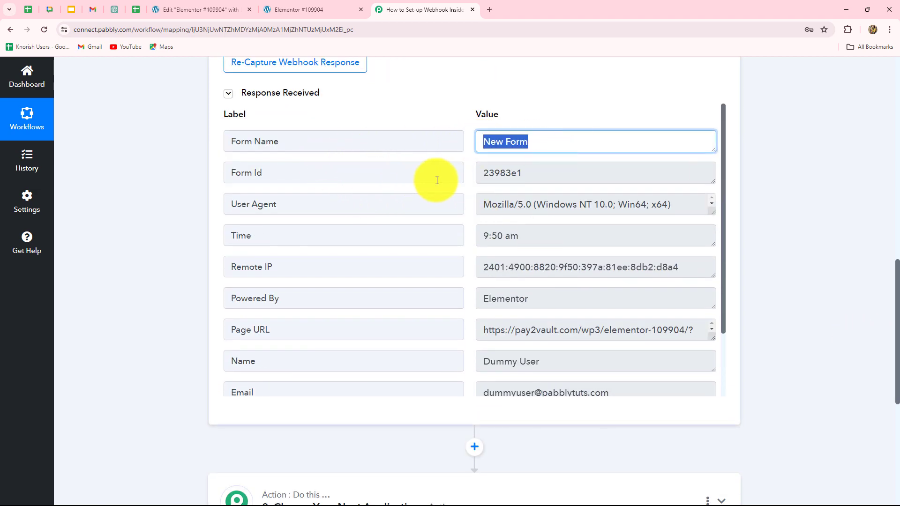
pyautogui.moveTo(479, 173); pyautogui.dragTo(512, 215)
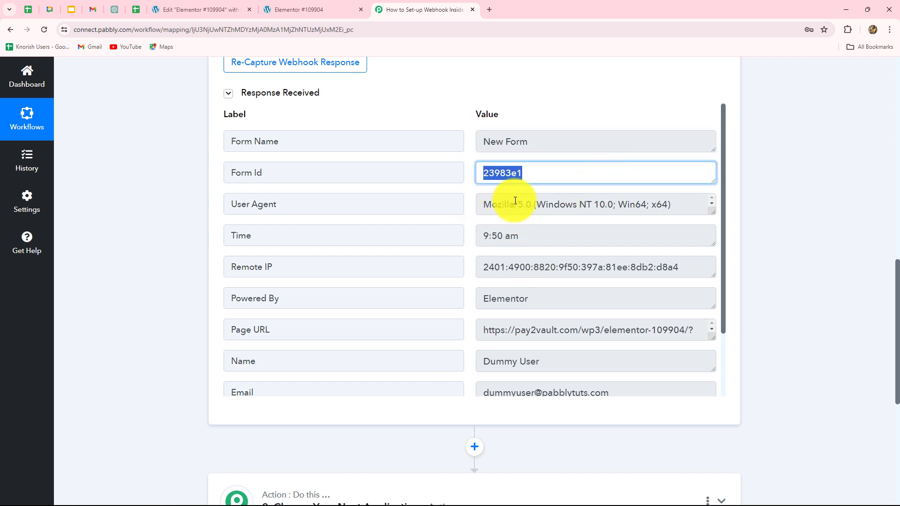
pyautogui.scroll(-1, 451, 161)
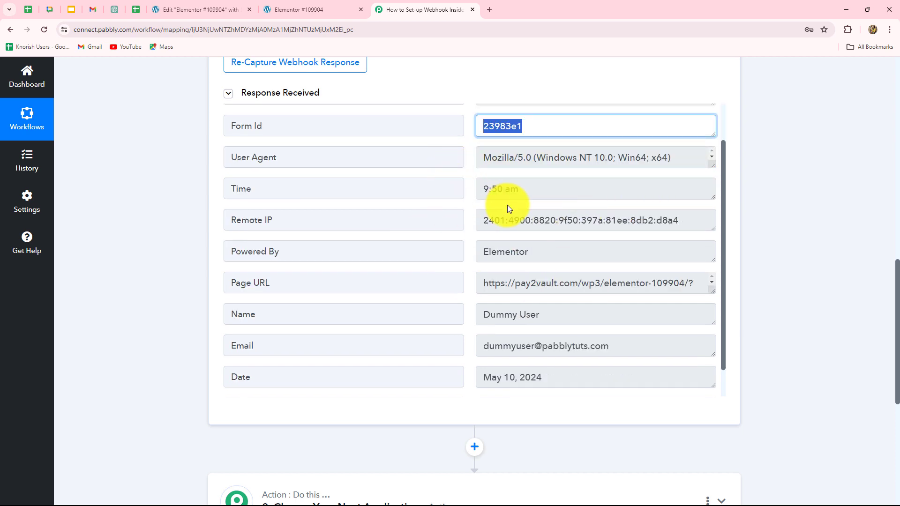
pyautogui.scroll(-1, 501, 230)
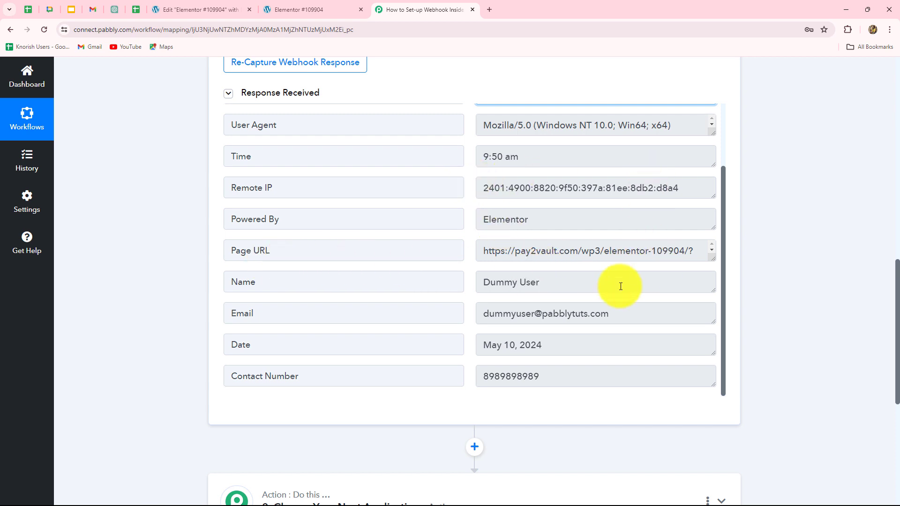
pyautogui.scroll(-1, 623, 284)
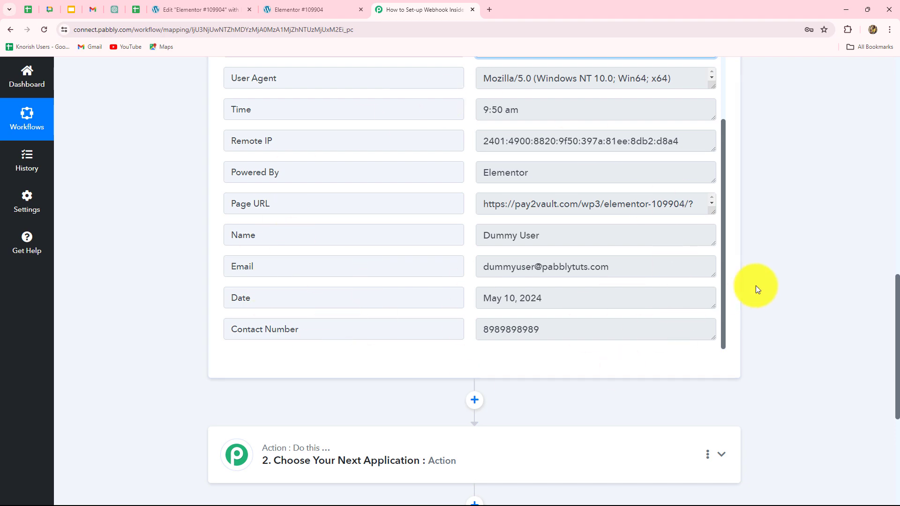
pyautogui.scroll(13, 892, 312)
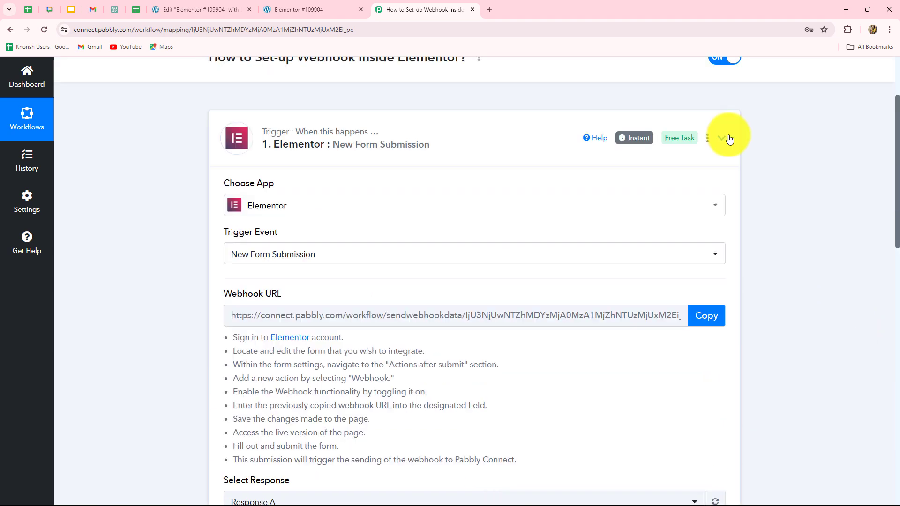
pyautogui.click(724, 137)
pyautogui.click(372, 151)
pyautogui.scroll(1, 381, 251)
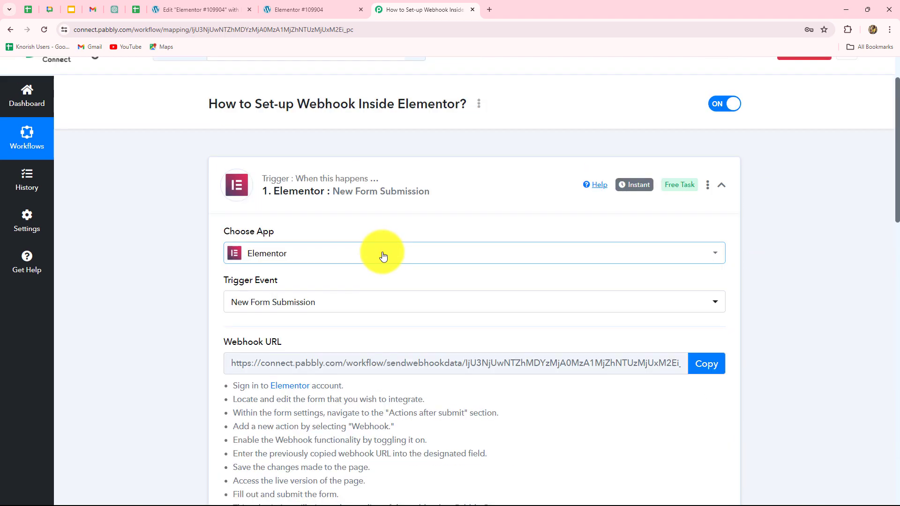
pyautogui.scroll(-2, 384, 265)
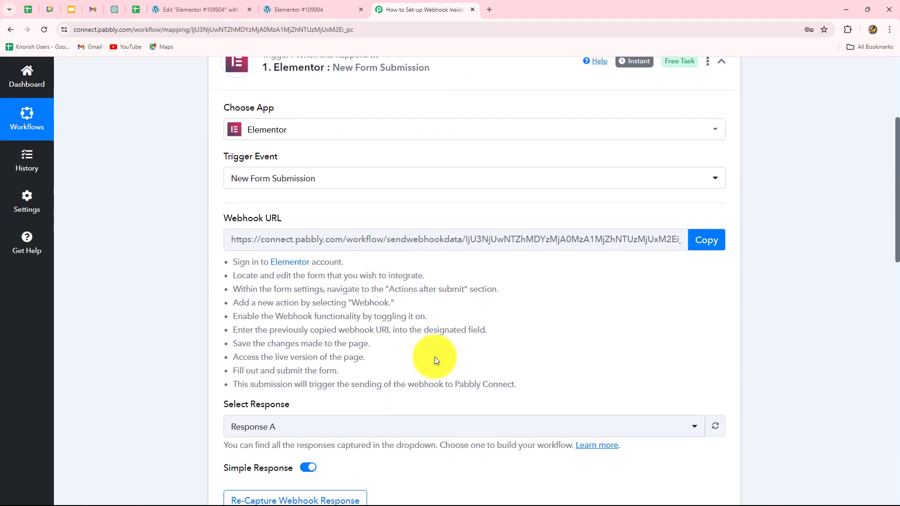
pyautogui.scroll(-3, 434, 358)
pyautogui.scroll(3, 435, 360)
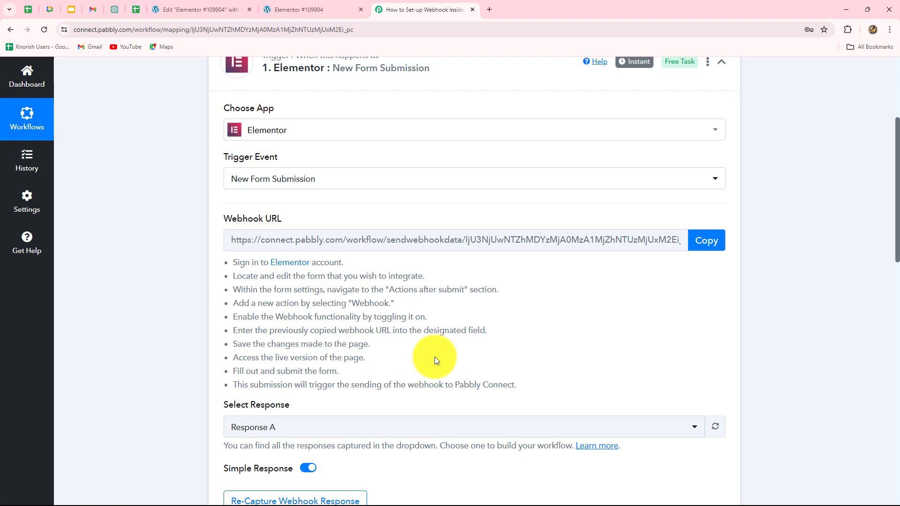
pyautogui.scroll(-10, 435, 360)
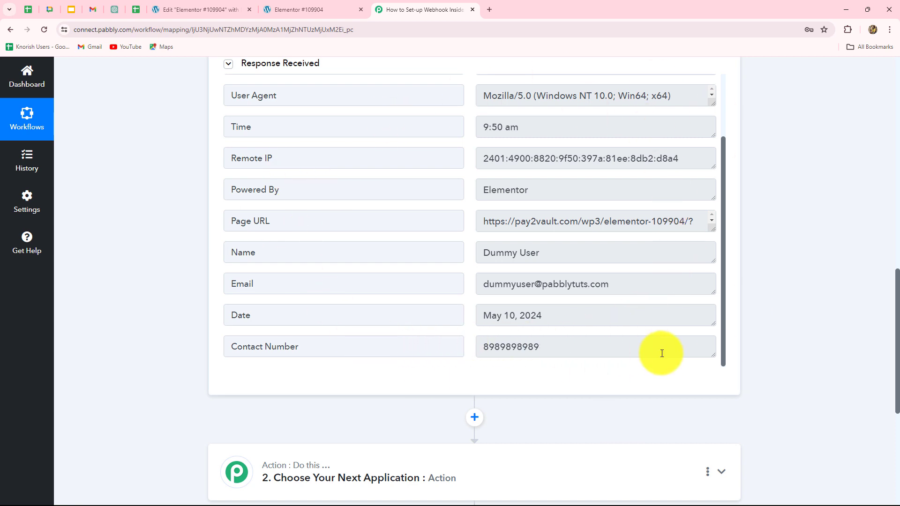
pyautogui.scroll(-4, 661, 353)
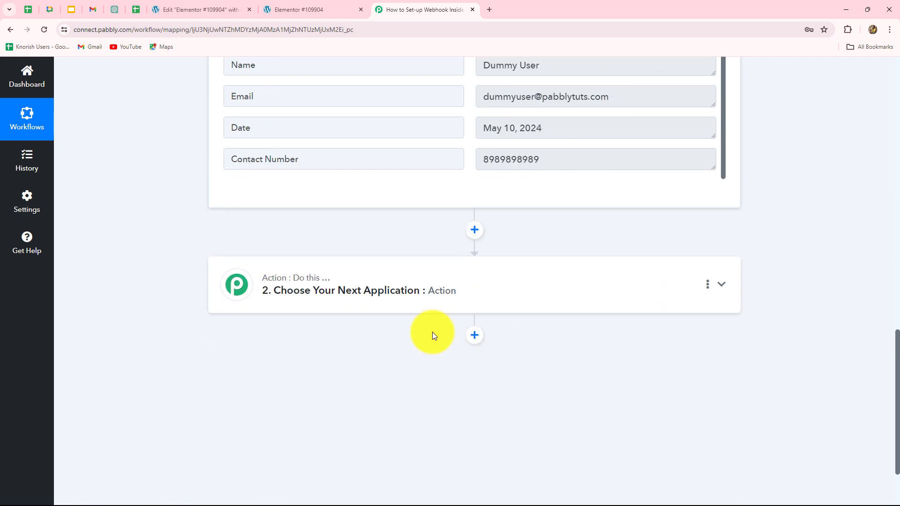
pyautogui.scroll(3, 475, 438)
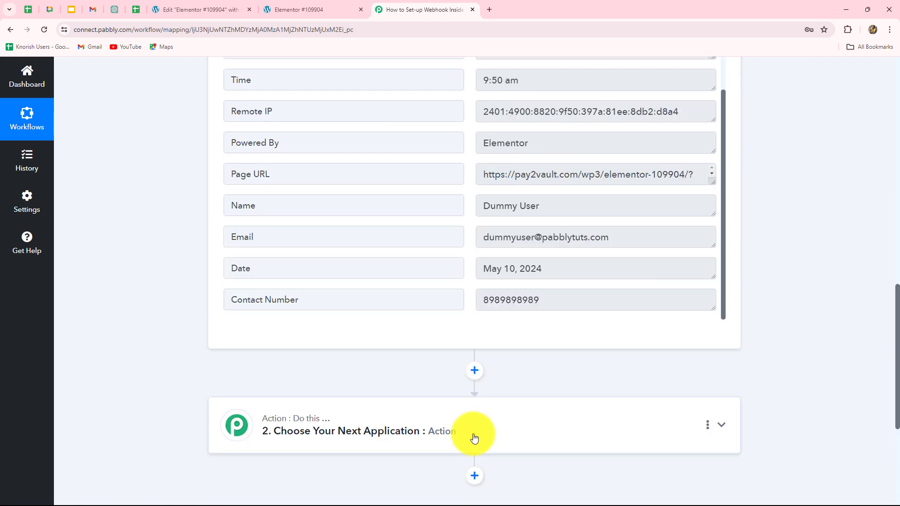